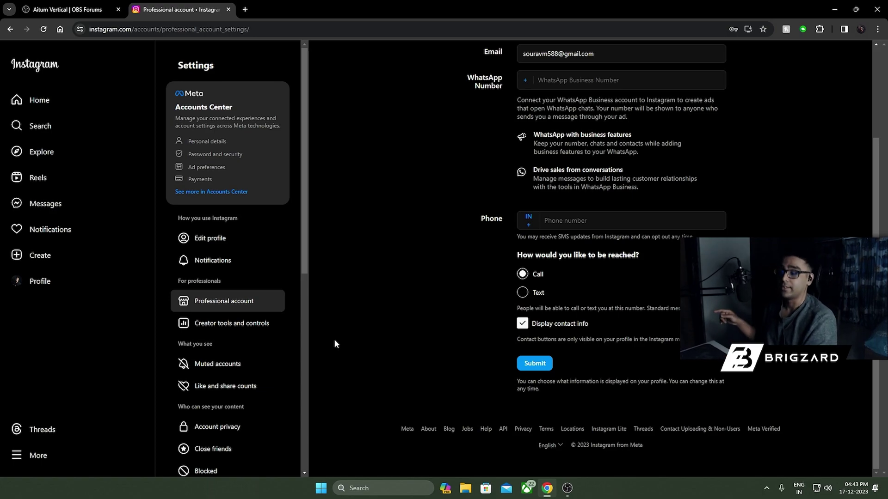
# Check Instagram account settings, then select the Aitum Vertical forum page's address and plugin name.
pyautogui.click(234, 429)
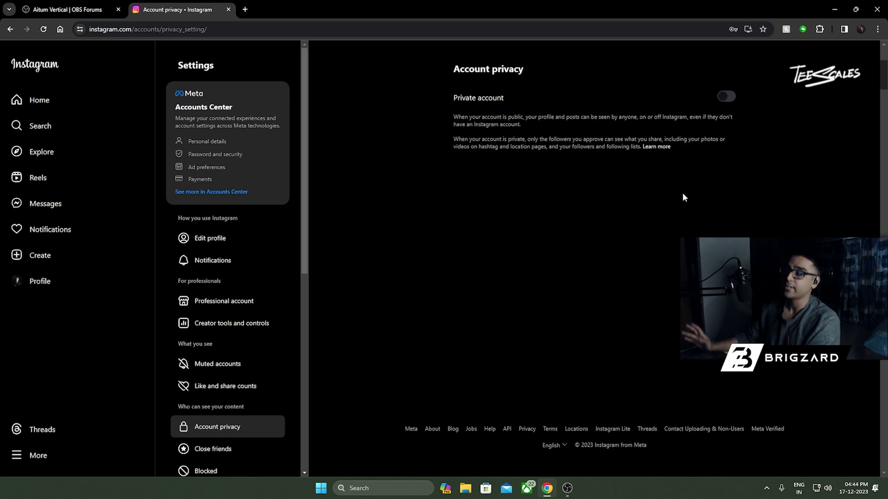
pyautogui.click(222, 302)
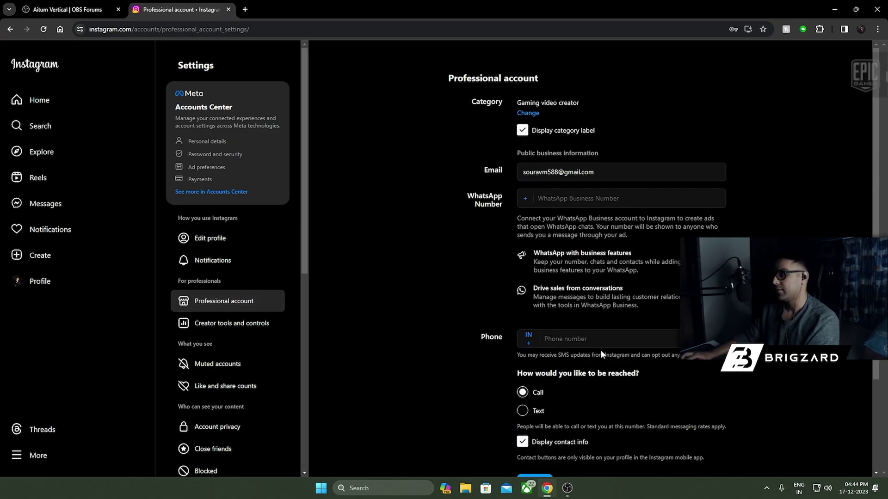
pyautogui.scroll(-3, 597, 362)
pyautogui.scroll(3, 444, 333)
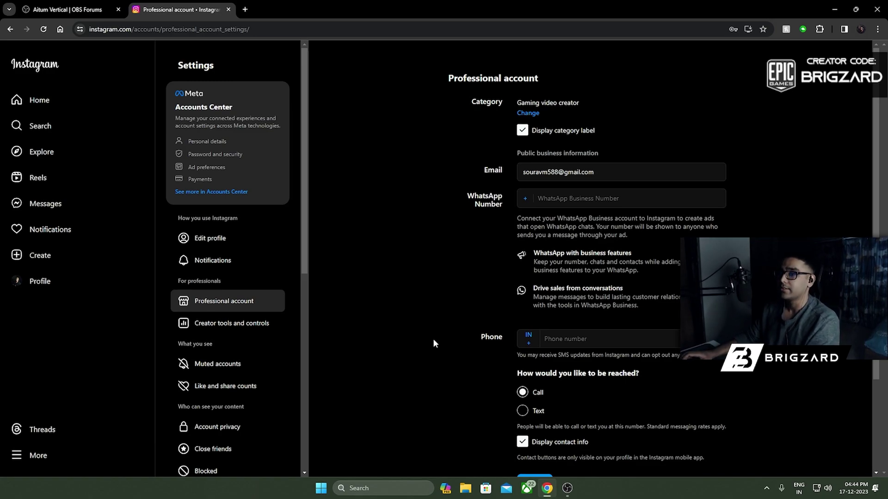
pyautogui.click(71, 14)
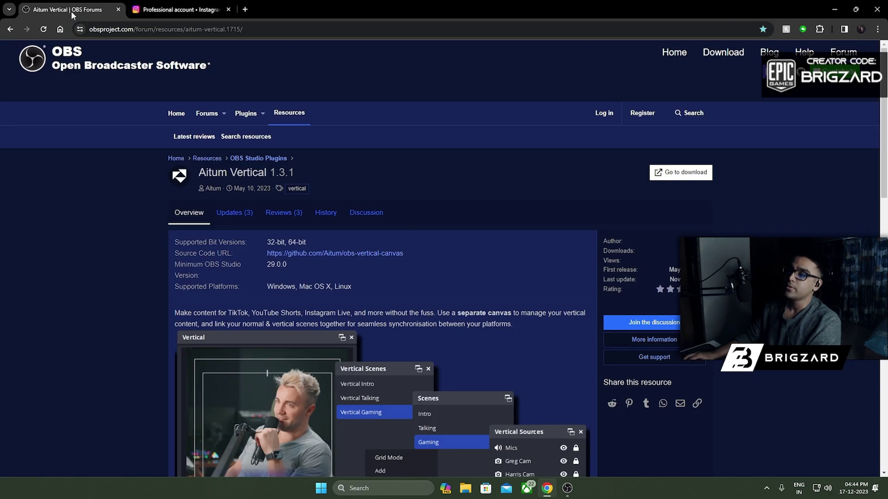
pyautogui.click(262, 32)
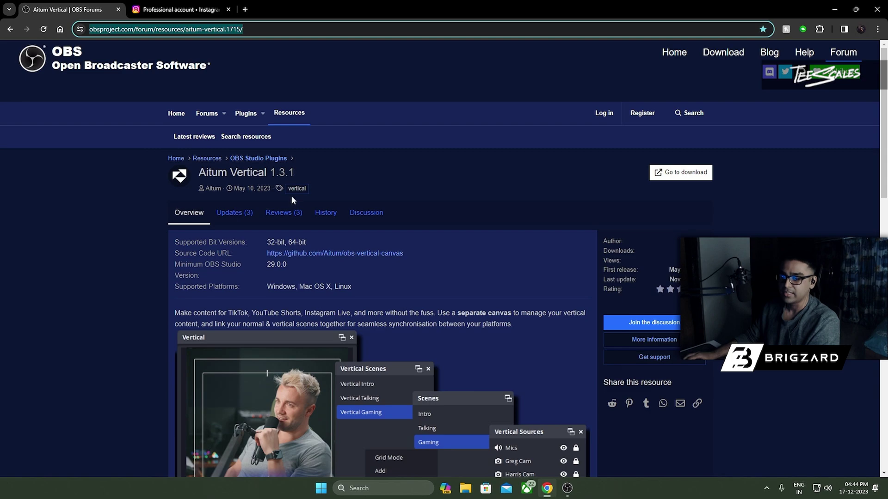
pyautogui.moveTo(197, 174); pyautogui.dragTo(271, 173)
pyautogui.click(357, 166)
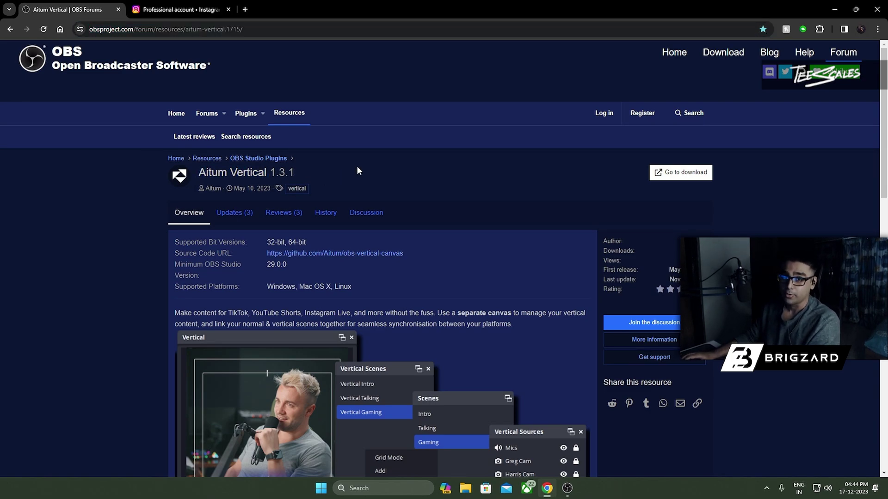
pyautogui.scroll(-2, 367, 172)
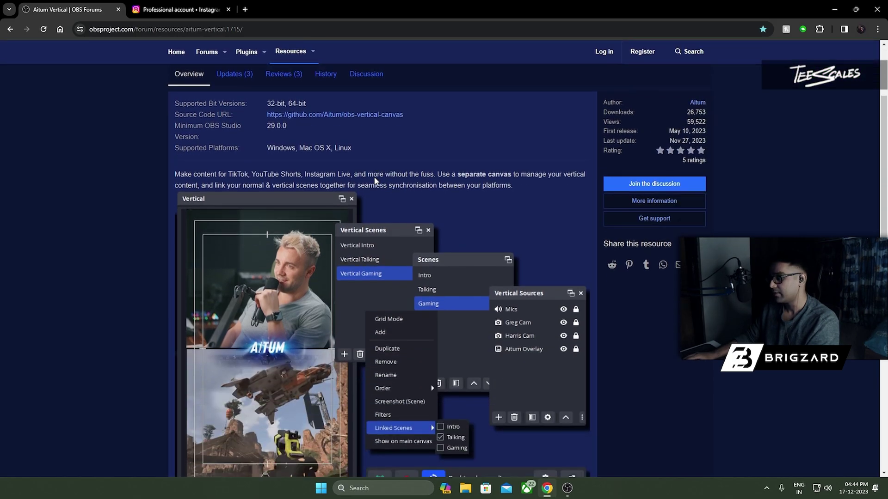
pyautogui.scroll(2, 356, 186)
pyautogui.scroll(-3, 357, 187)
pyautogui.scroll(-3, 356, 187)
pyautogui.scroll(-1, 149, 260)
pyautogui.scroll(8, 138, 271)
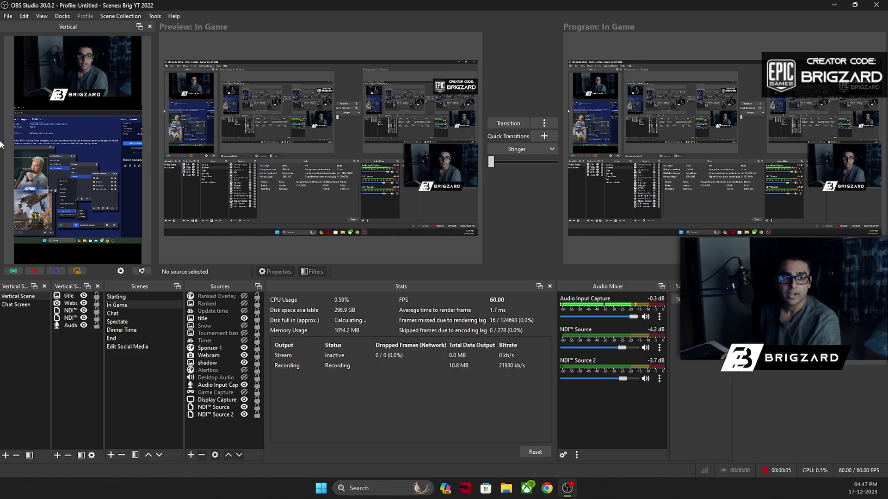
# Show the Vertical dock, select the title logo, and hide the Display Capture source.
pyautogui.click(63, 18)
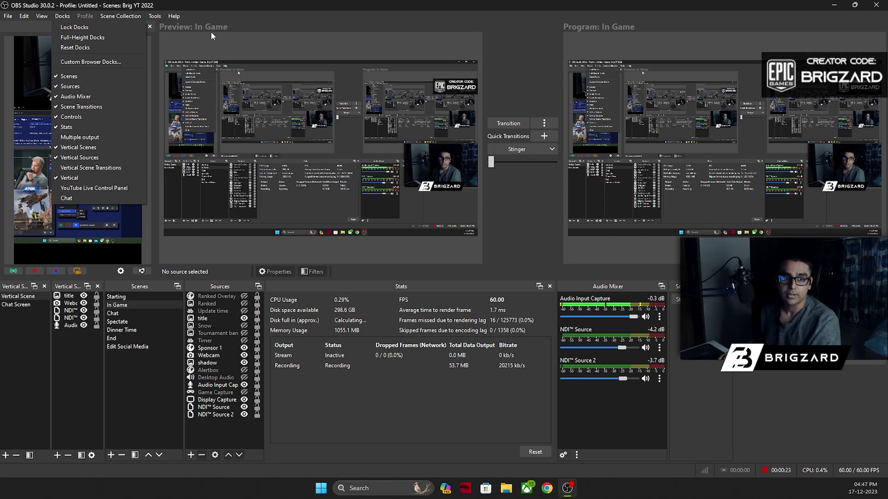
pyautogui.click(68, 179)
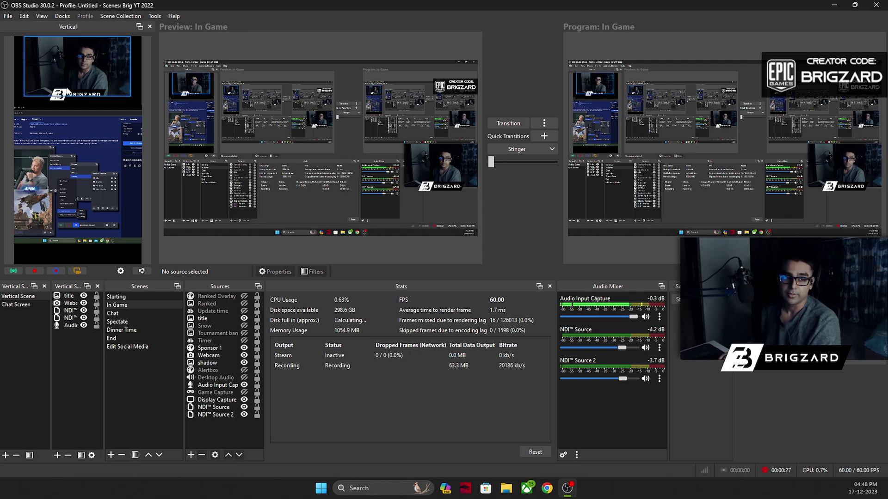
pyautogui.click(70, 298)
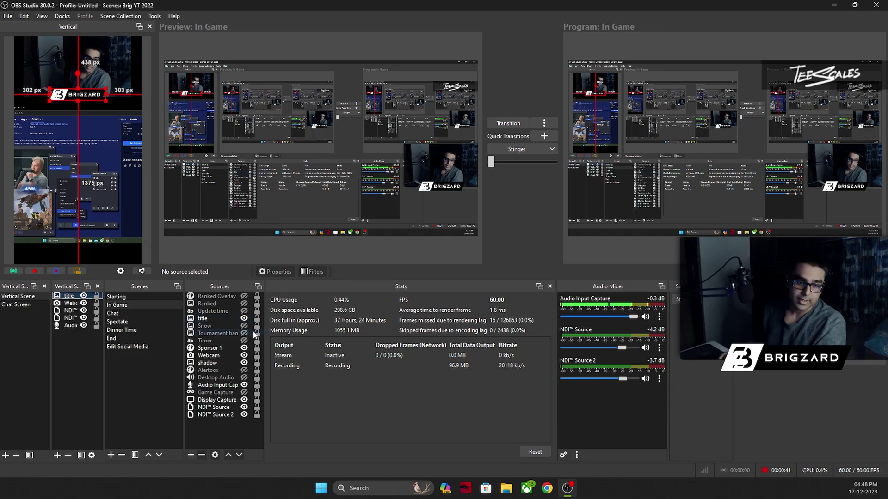
pyautogui.click(245, 400)
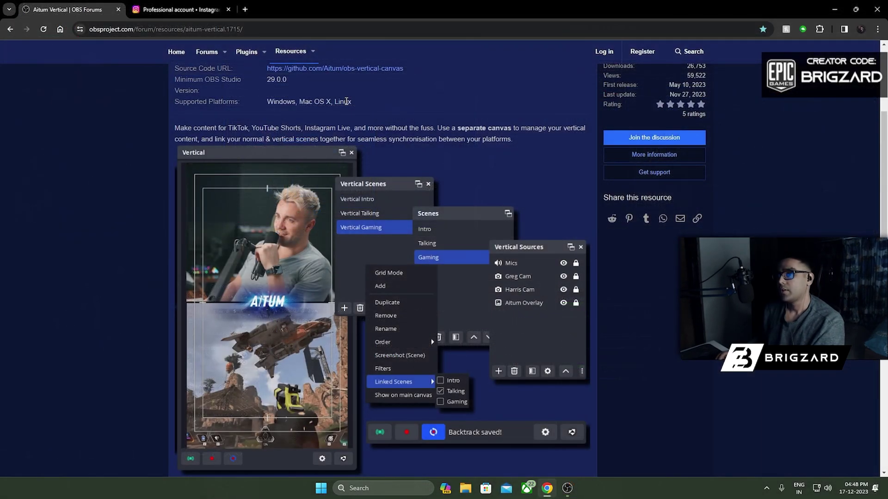
# Start a new Instagram live video titled 'OBS Trial' and set its audience to Public.
pyautogui.click(174, 9)
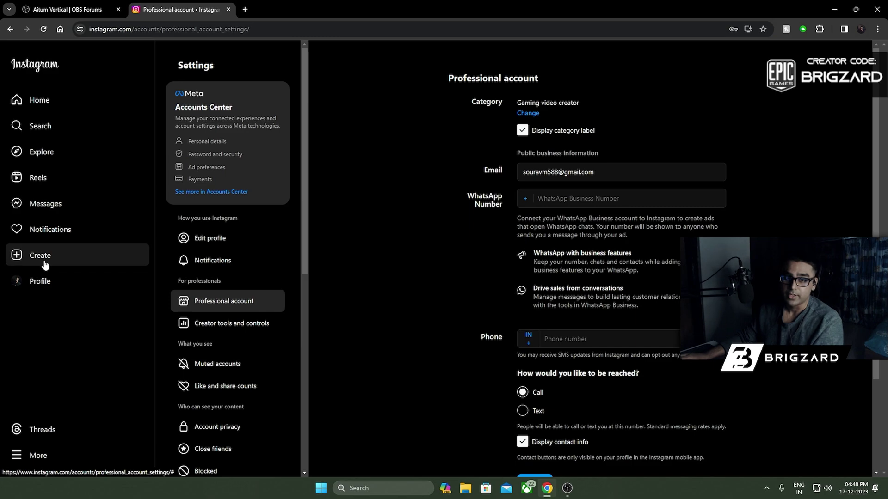
pyautogui.click(43, 265)
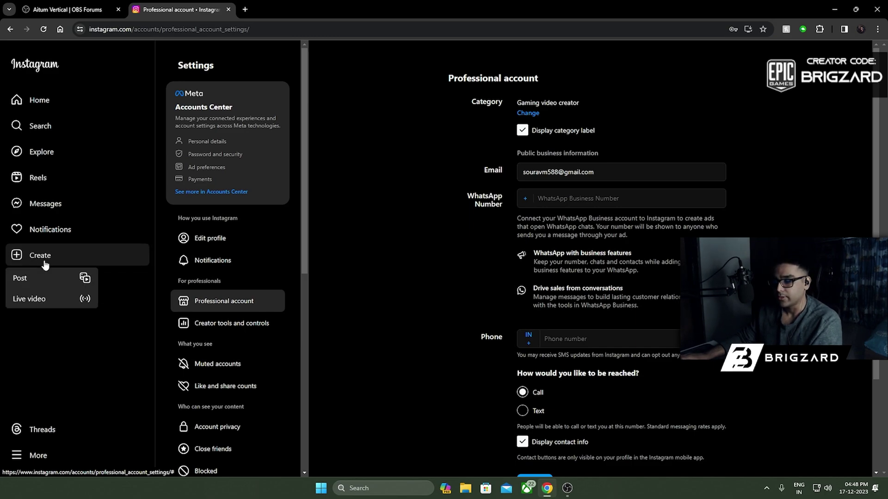
pyautogui.click(58, 300)
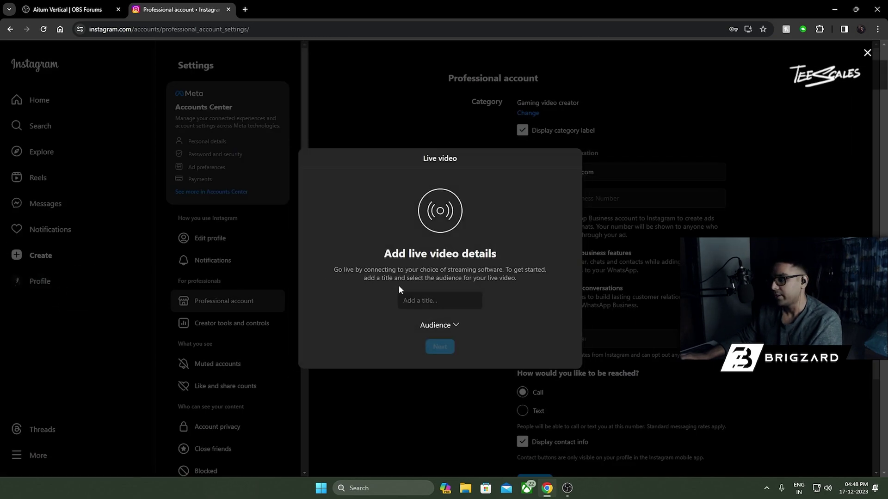
pyautogui.click(426, 301)
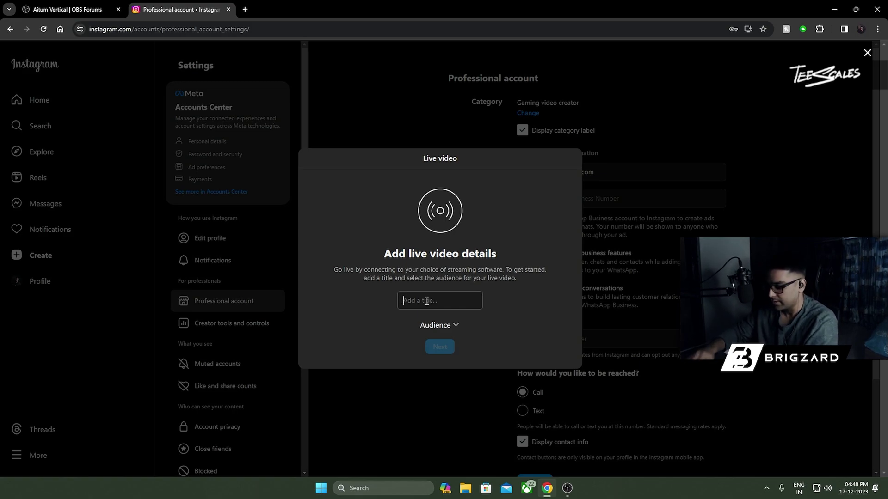
pyautogui.write('OBS Tria')
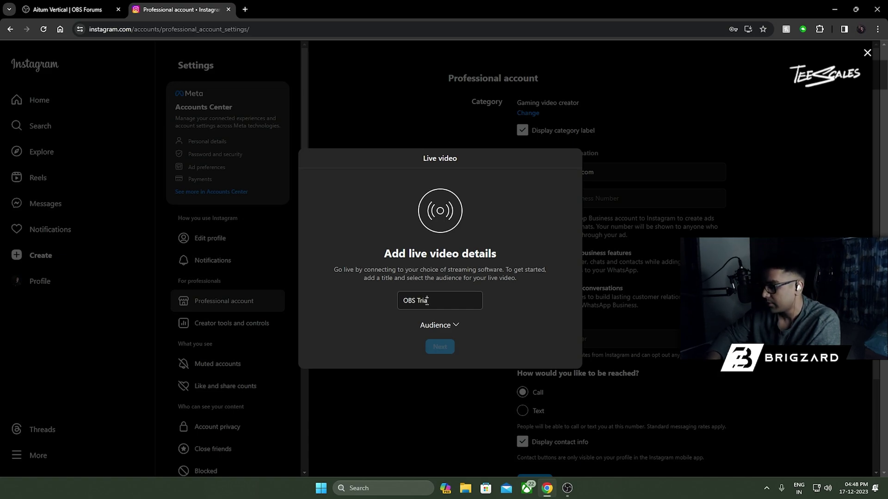
pyautogui.write('l')
pyautogui.click(458, 325)
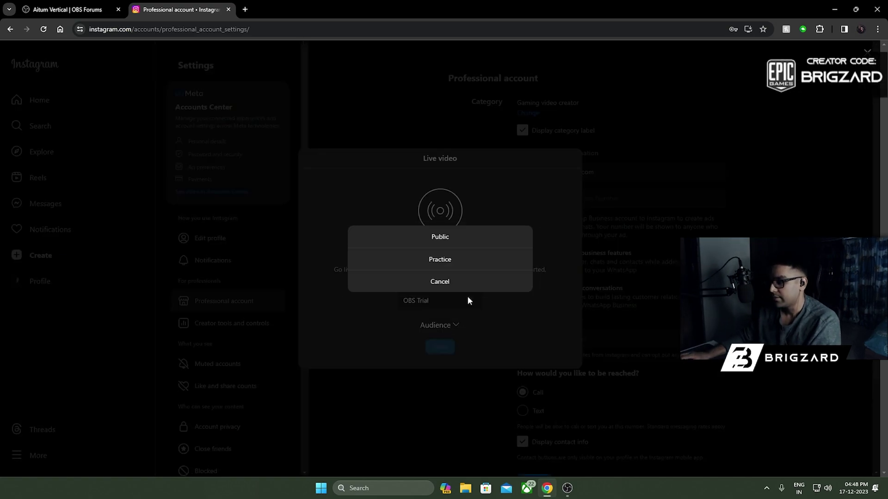
pyautogui.click(448, 239)
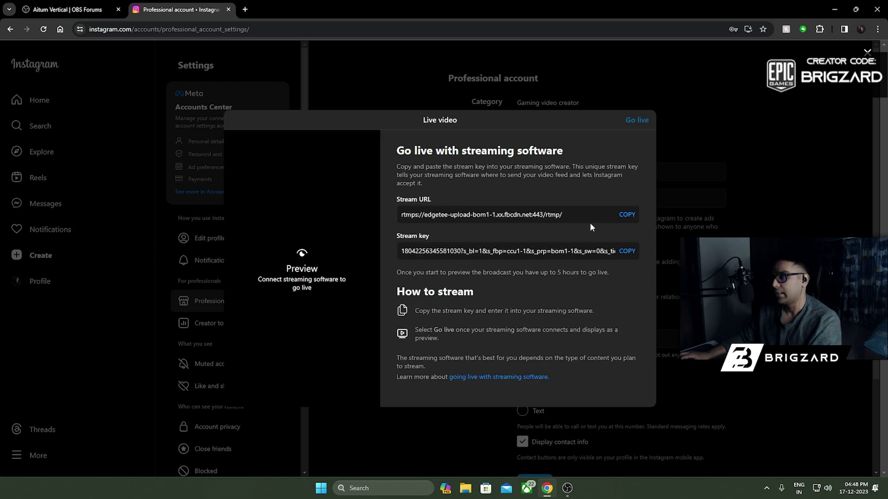
# Select the full Instagram stream URL in the streaming-software dialog to copy it.
pyautogui.moveTo(591, 223); pyautogui.dragTo(395, 217)
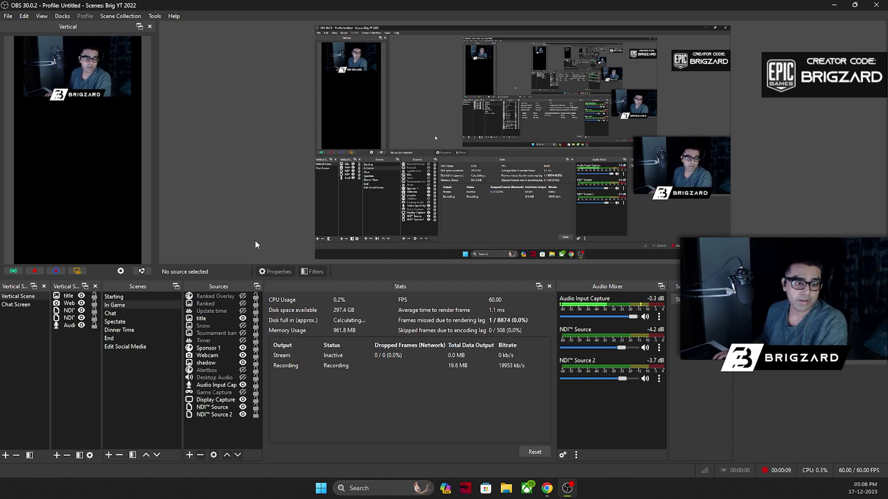
# Open the Vertical Settings Streaming page and select the 'instagram' output name.
pyautogui.click(119, 271)
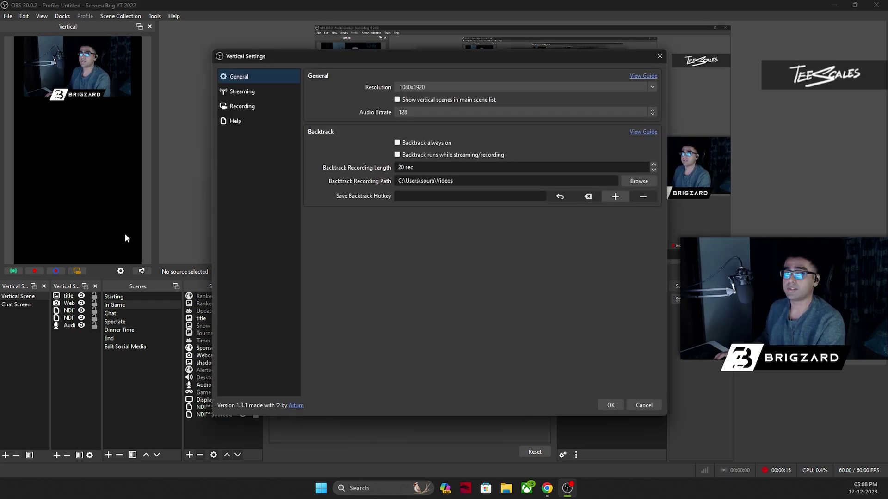
pyautogui.click(274, 97)
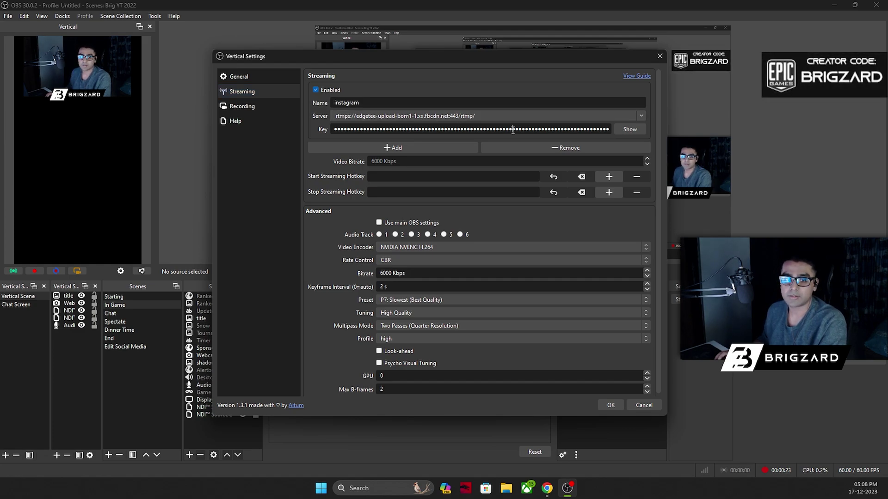
pyautogui.doubleClick(373, 104)
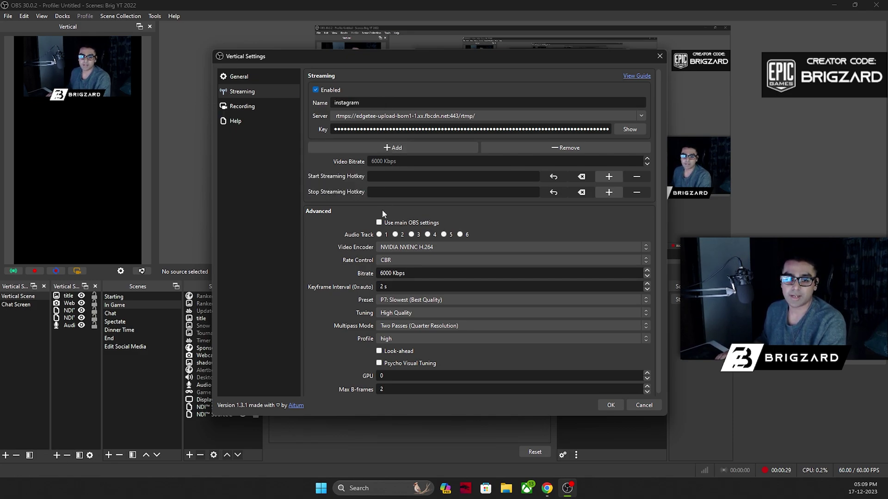
pyautogui.scroll(-1, 309, 232)
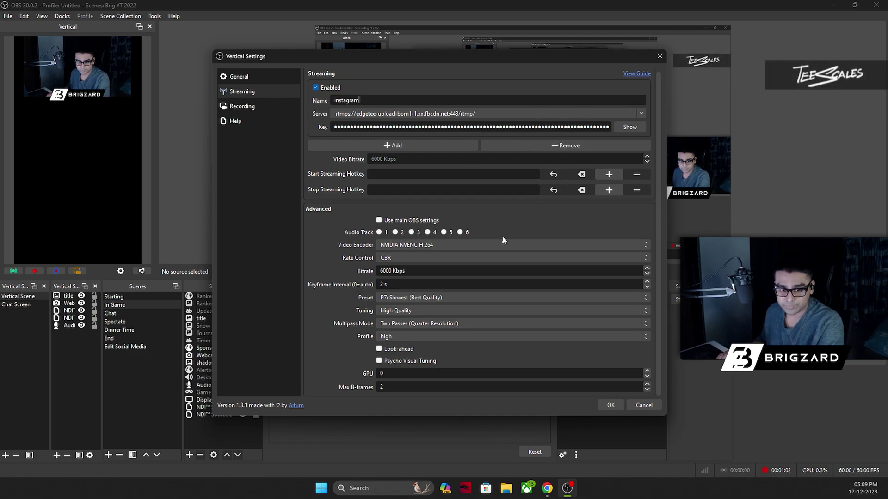
# Set the vertical encoder bitrate to 5750 Kbps and confirm the value.
pyautogui.doubleClick(421, 272)
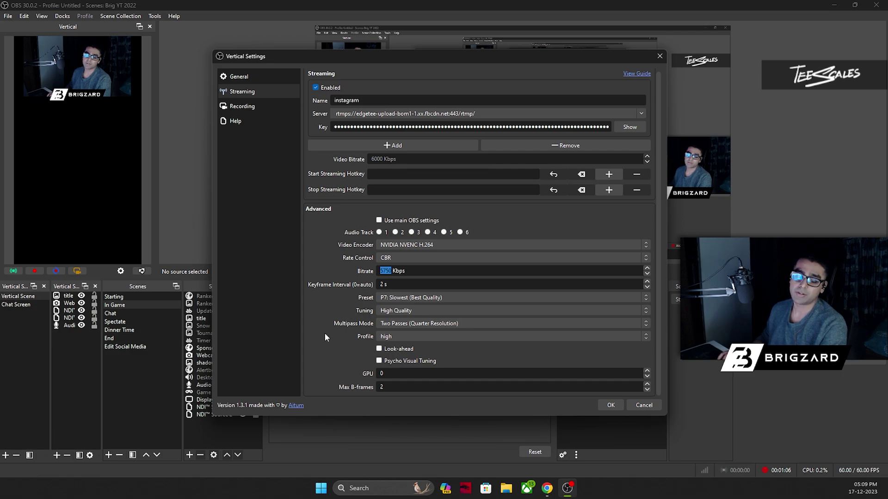
pyautogui.press('Return')
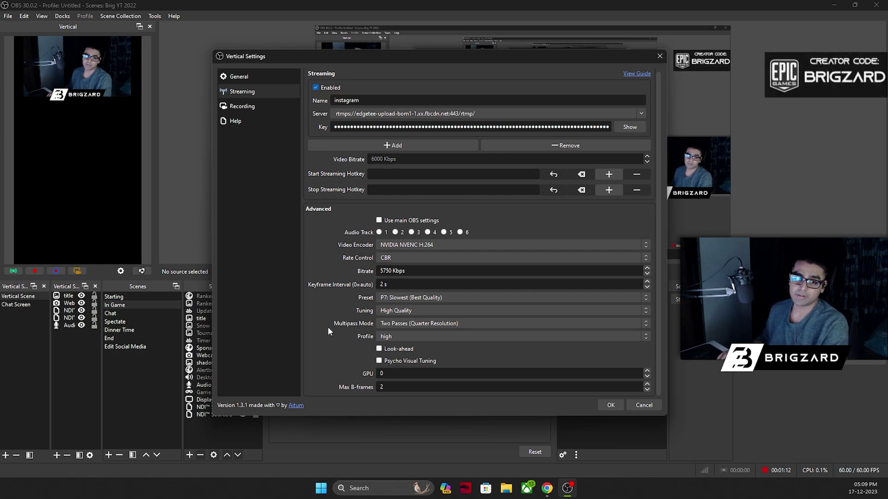
pyautogui.click(611, 405)
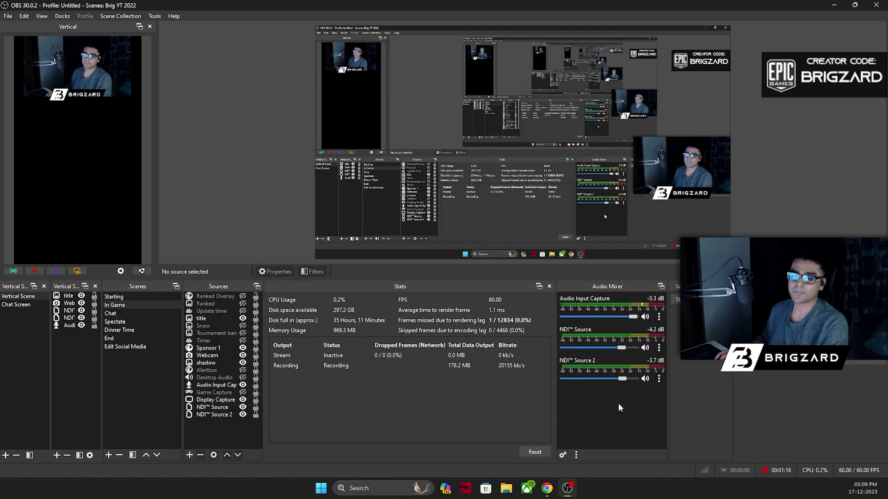